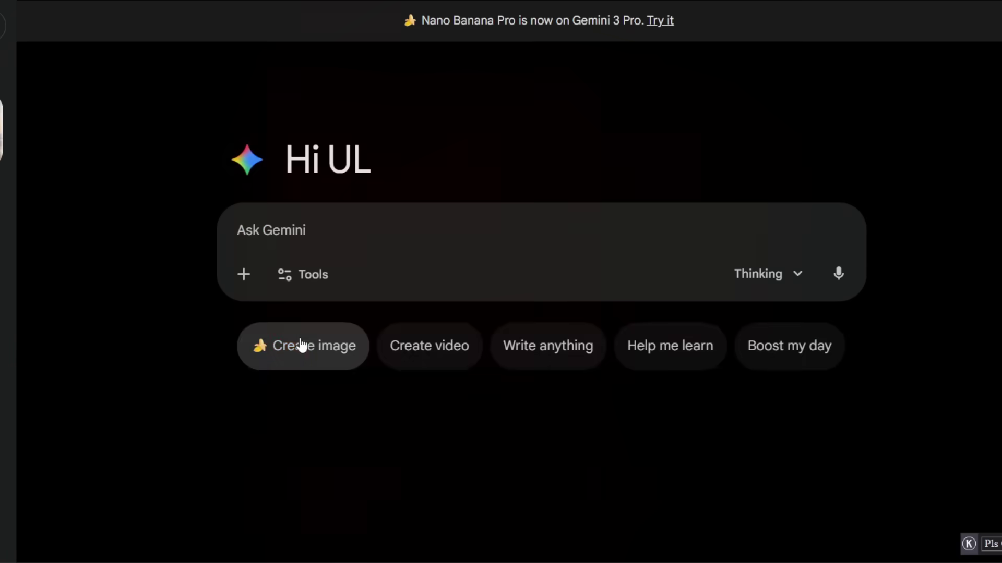
- Generate a square isometric miniature 3D London scene showing today's weather, date and temperature
left_click(299, 347)
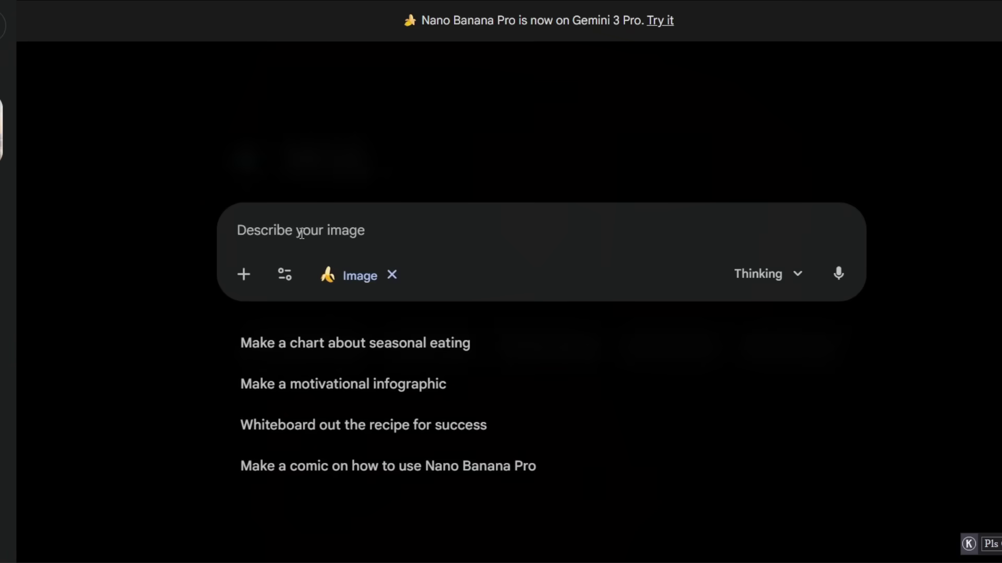
type("Use Search Grounding to fetch today’s real-time and accurate weather data for London, UK. Present a clear, 45° top-down isometric miniature 3D cartoon scene of London, featuring Big Ben, Tower Bridge, London Eye, and riverfront buildings. Use soft, refined textures with realistic PBR materials and gentle lighting. Integrate the current live weather condition into the city environment. At the top-center, place the title \"LONDON\", real-time weather icon, today’s date, and current temperature from Search Grounding.  Square 1080x1080.")
scroll(453, 254, "up", 2)
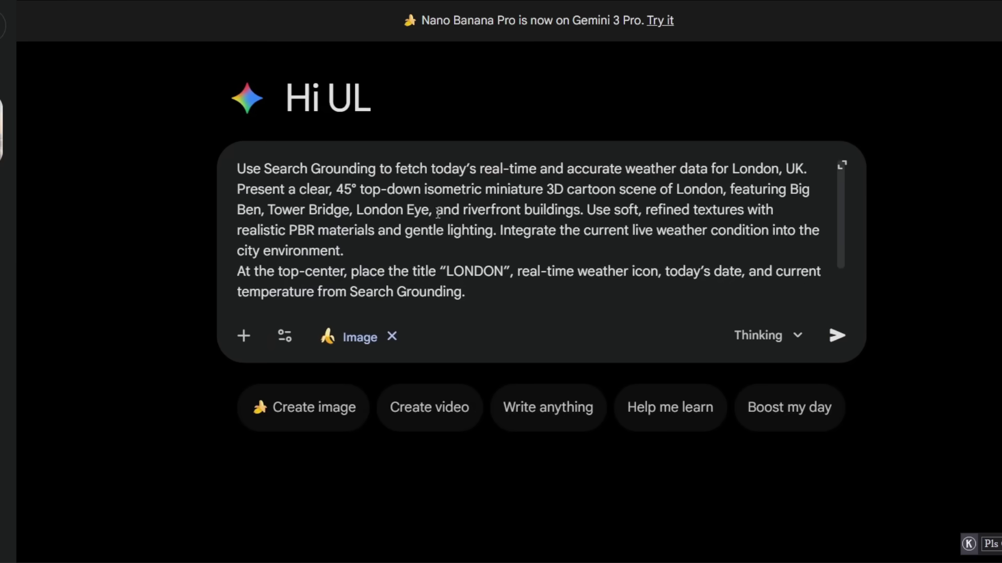
scroll(418, 210, "down", 2)
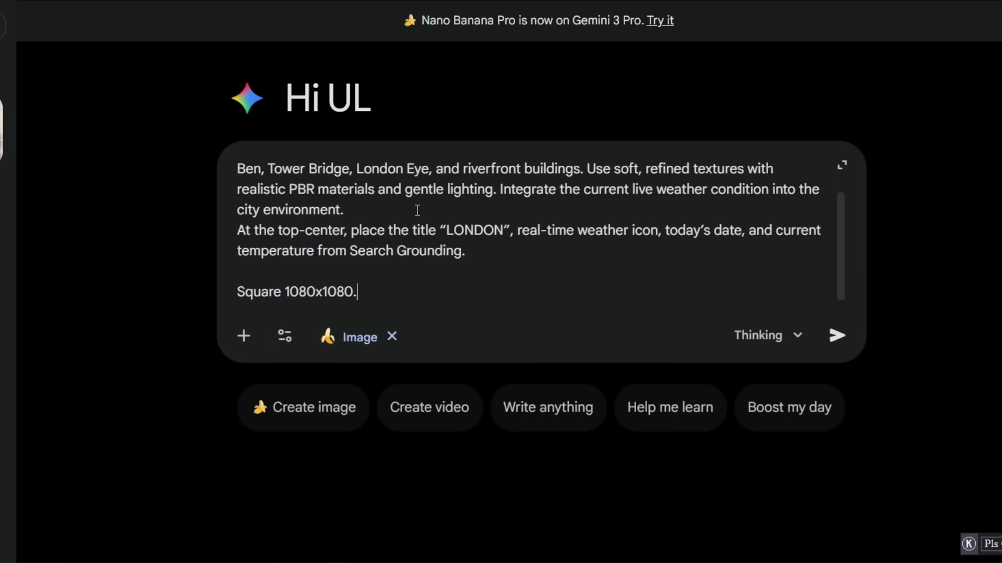
left_click(837, 336)
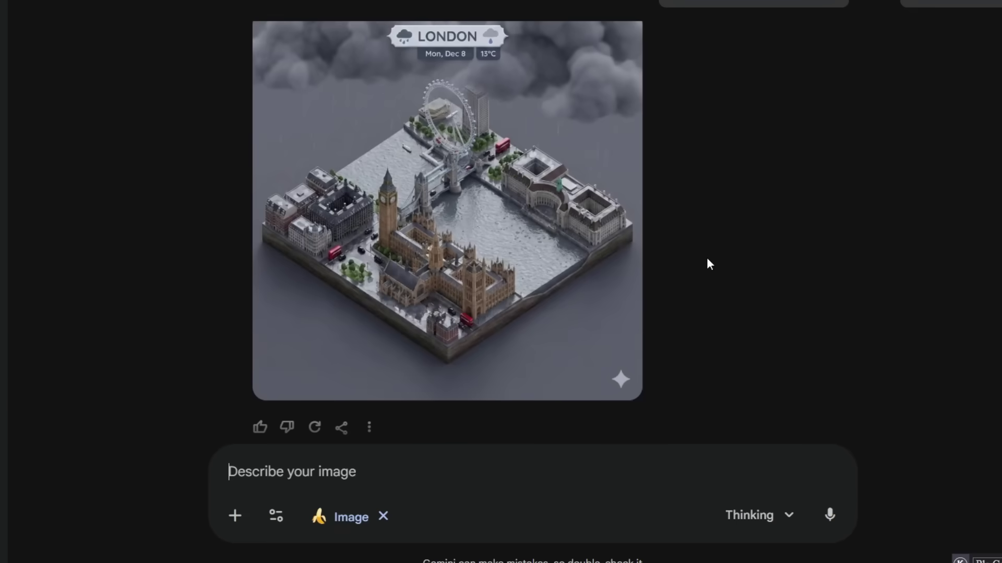
- Open the generated London weather scene in the full-size image viewer
left_click(481, 223)
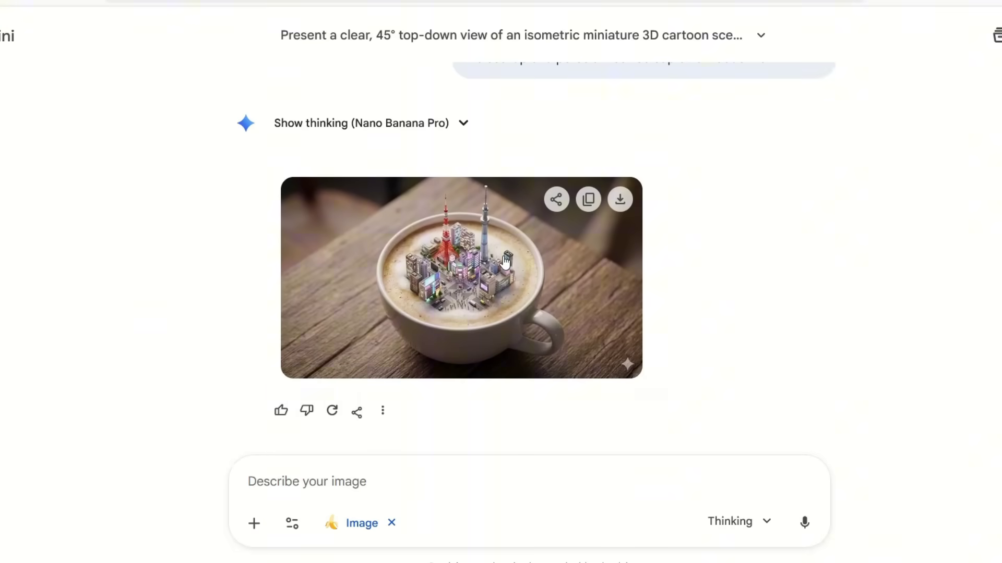
- Enlarge the miniature city in a coffee cup image full screen
left_click(503, 255)
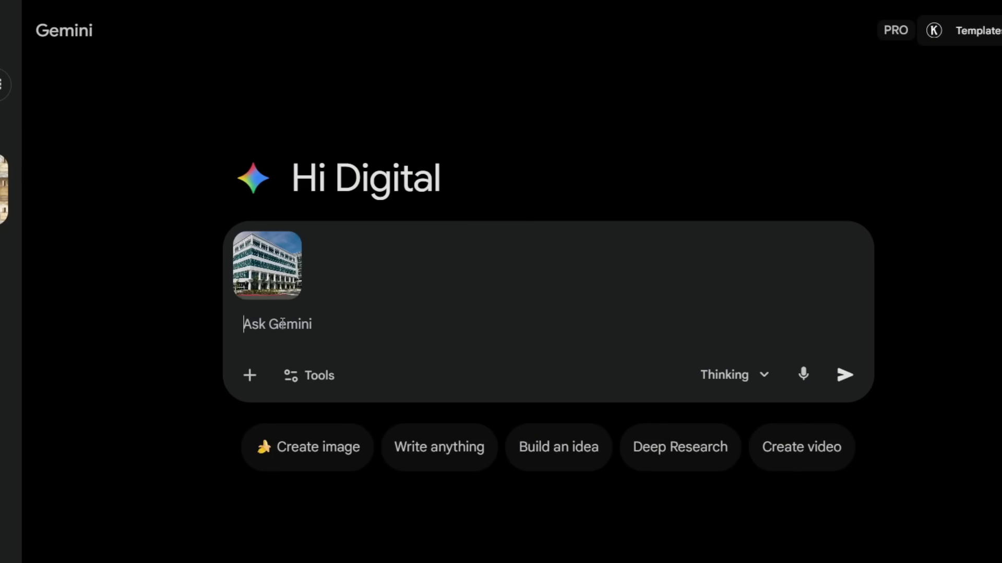
- Request an image of the attached office building stripped back to its bare steel frame
type("Deconstruct the building shown in the reference image. The structure is now in its earliest construction phase, showing only the steel framework, foundation pillars, exposed concrete slabs, and scaffolding. Remove all glass, exterior walls, paint, and finishes. Keep the same camera angle, lighting direction, and perspective as the original image.")
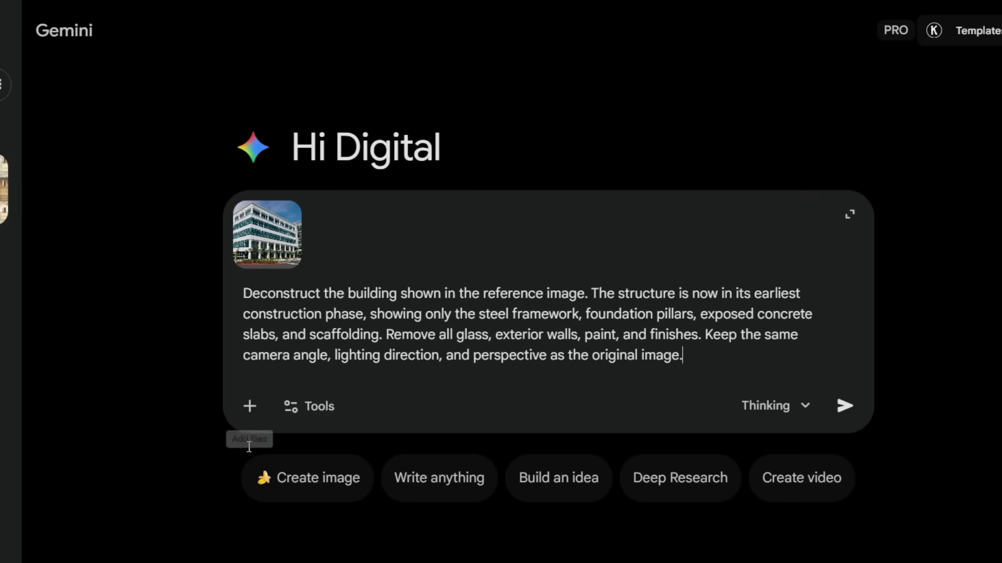
left_click(313, 476)
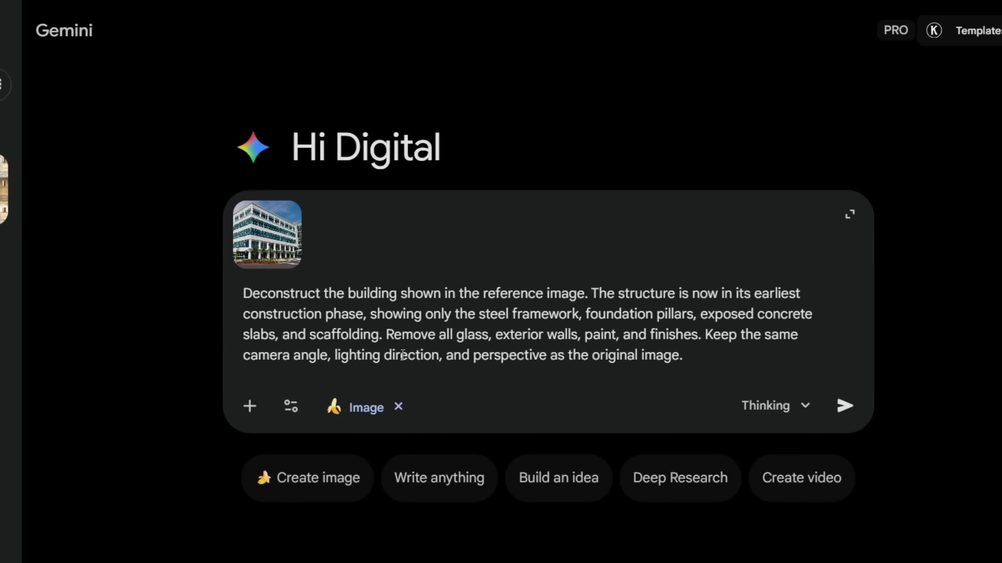
left_click(844, 405)
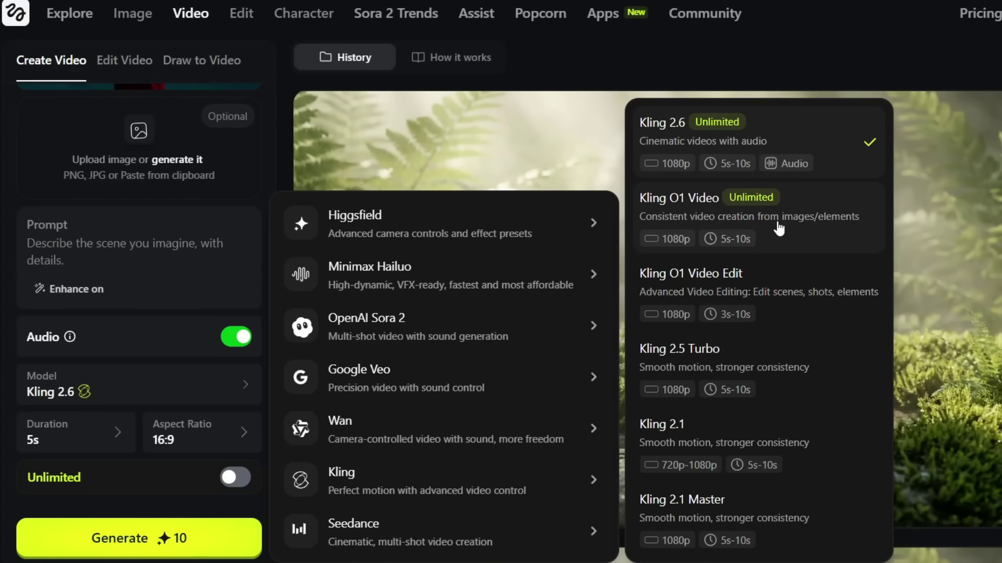
- Select the Kling O1 Video model and set the first image as the start frame
left_click(778, 228)
scroll(135, 324, "down", 2)
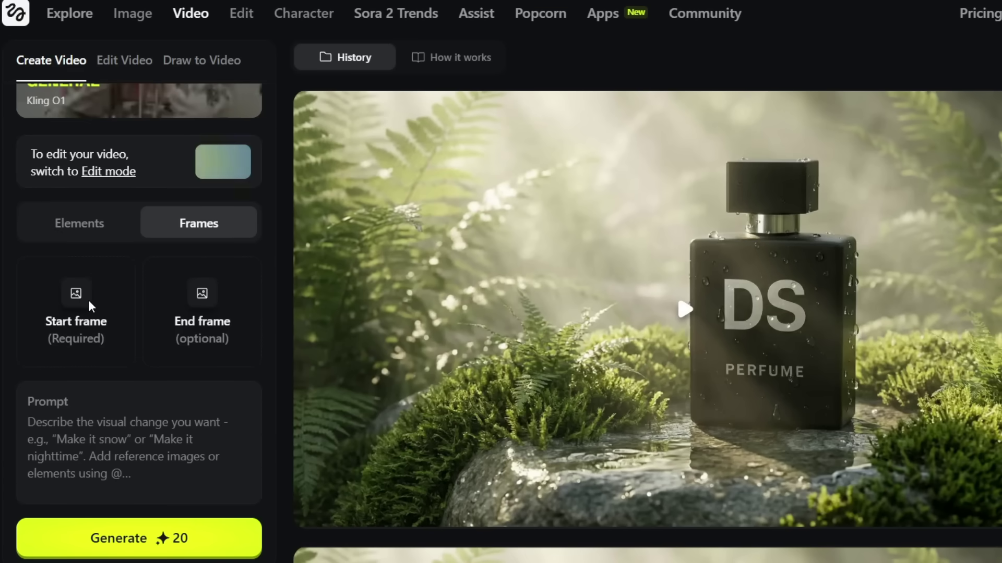
left_click(91, 307)
left_click(181, 79)
left_click(500, 255)
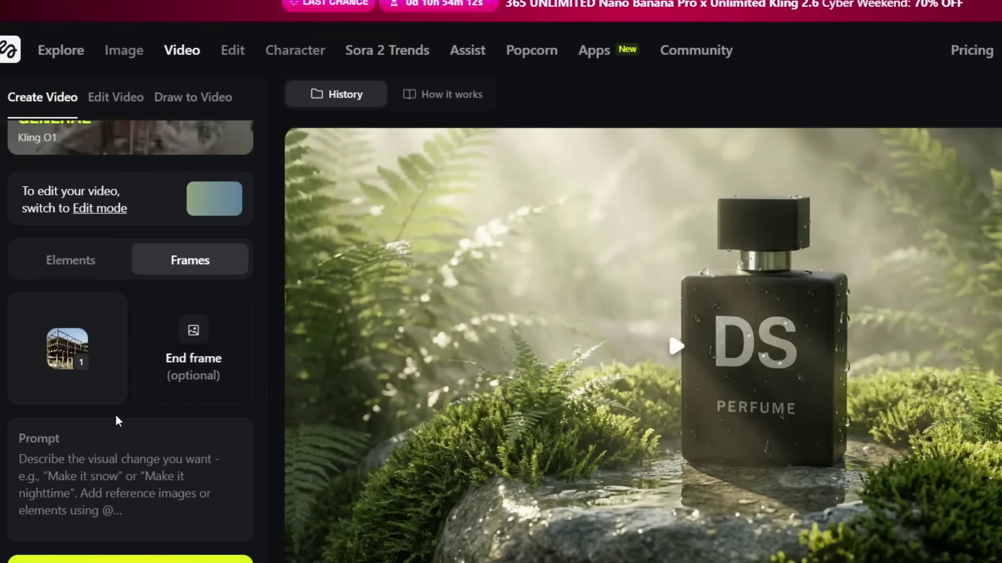
- Set the second image as the end frame and paste the building-construction timelapse prompt
left_click(199, 344)
left_click(251, 100)
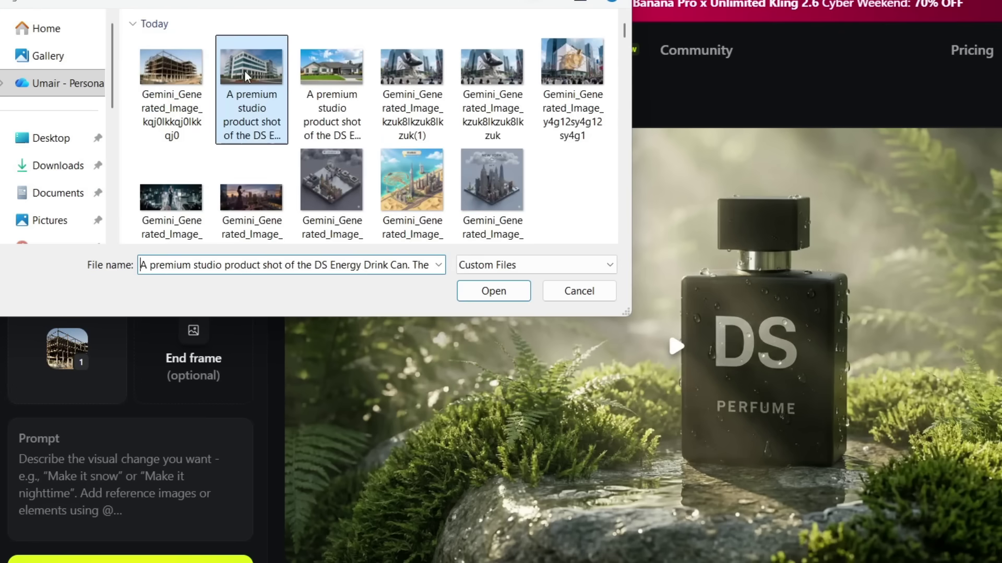
left_click(494, 290)
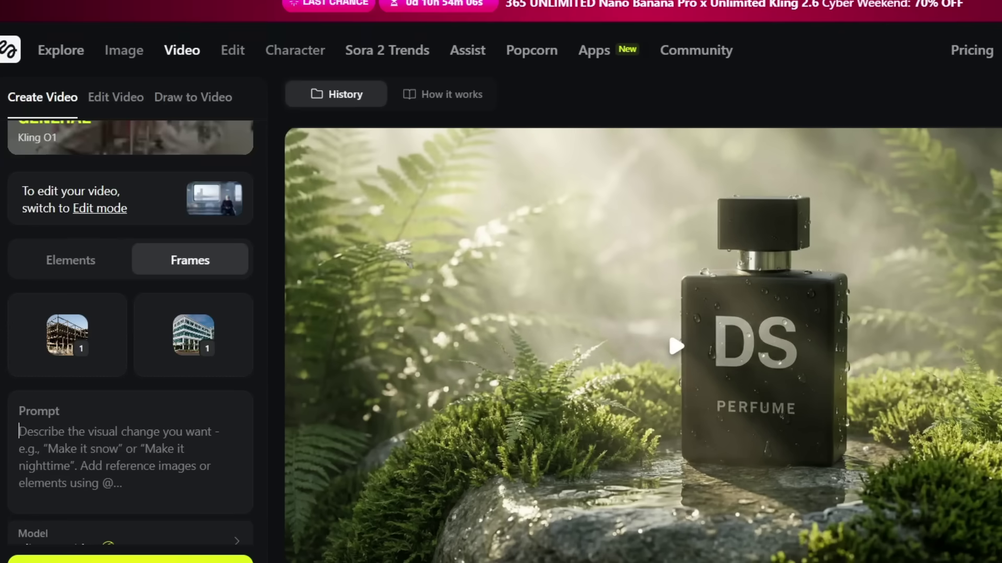
type("A timelapse sequence shows a modern building being constructed from its steel skeleton to a fully finished structure. Cranes lift steel beams into place, workers weld joints, concrete floors are poured, glass windows are installed, and exterior panels are mounted. The building gradually gains color, texture, and interior lighting until fully completed. Ultra-fast timelapse from a fixed static camera position.")
scroll(164, 464, "down", 3)
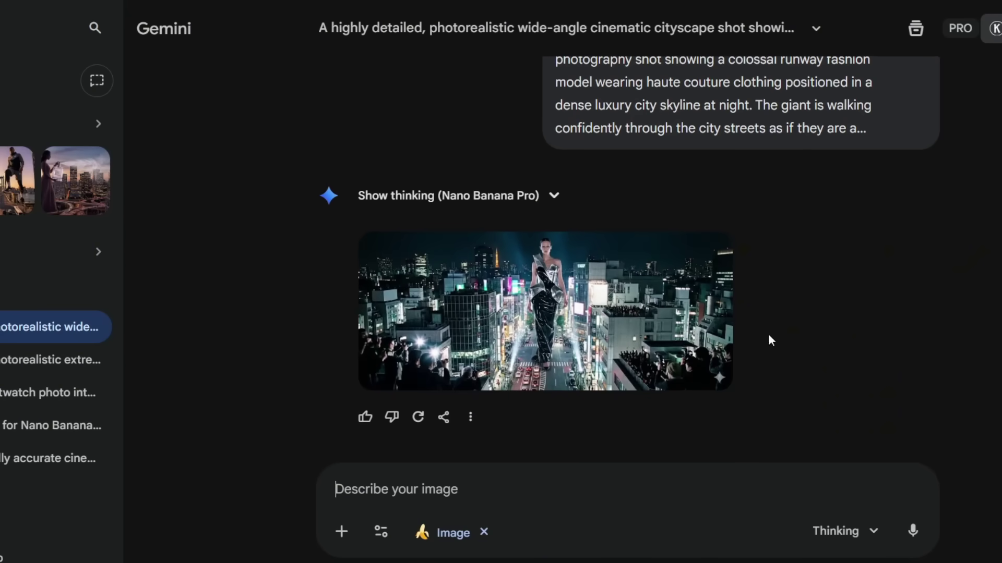
- Open the giant runway model night-city image in the lightbox viewer
left_click(573, 299)
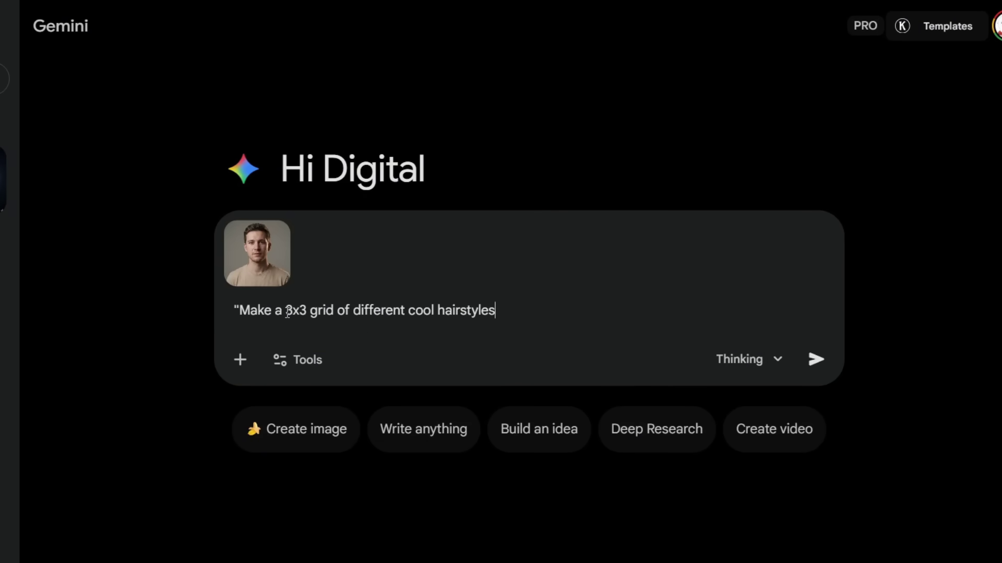
- Send 'Make a 3x3 grid of different cool hairstyles' as an image request with the portrait
type("\"")
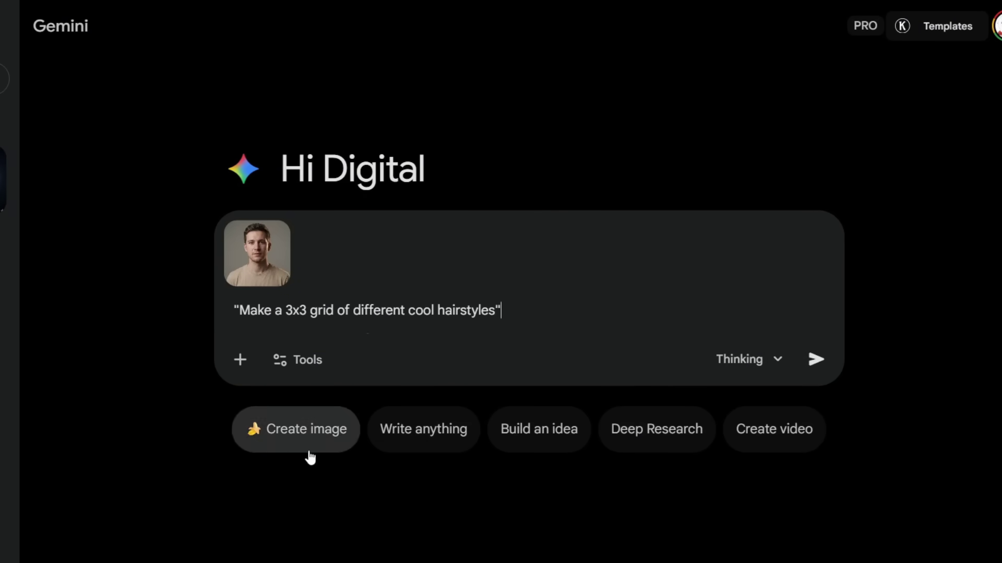
left_click(308, 444)
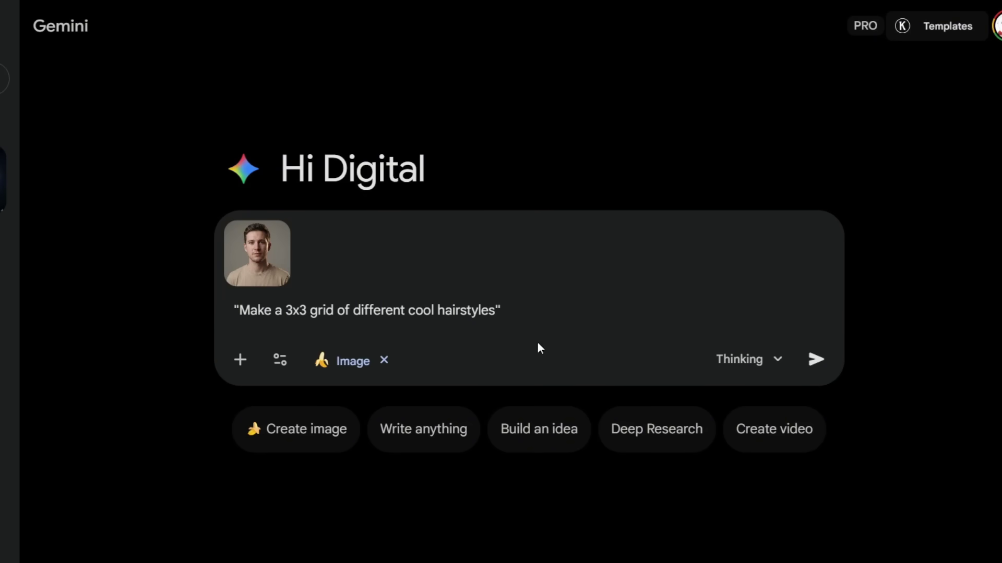
left_click(813, 363)
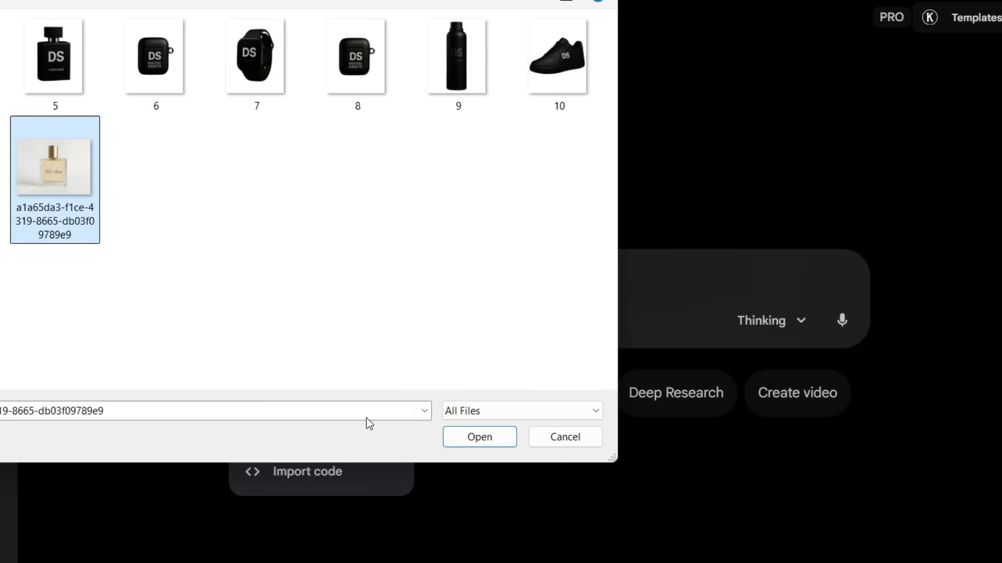
- Attach the DS Aura perfume photo and scroll down to the generated 3×3 perfume grid
left_click(477, 438)
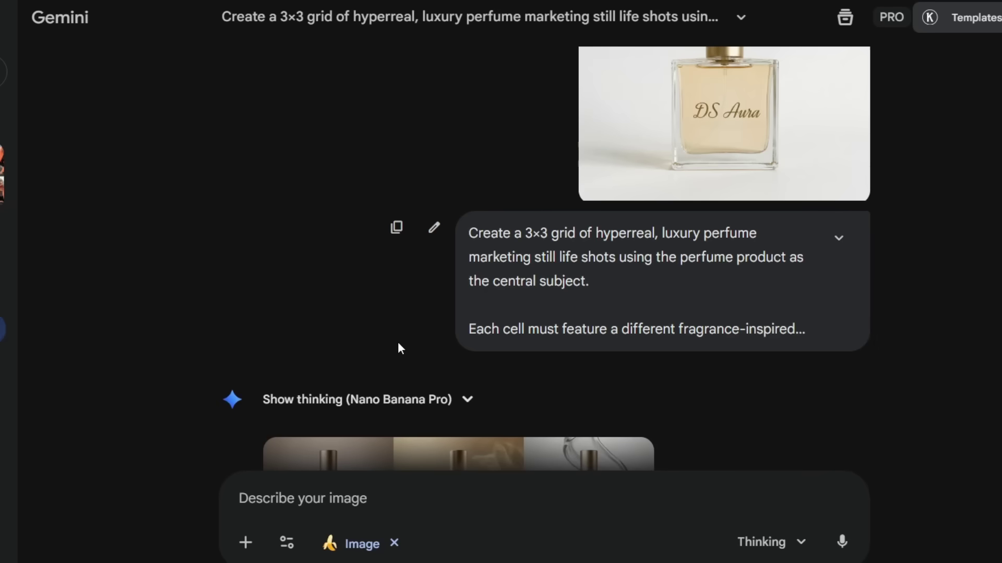
scroll(392, 351, "down", 5)
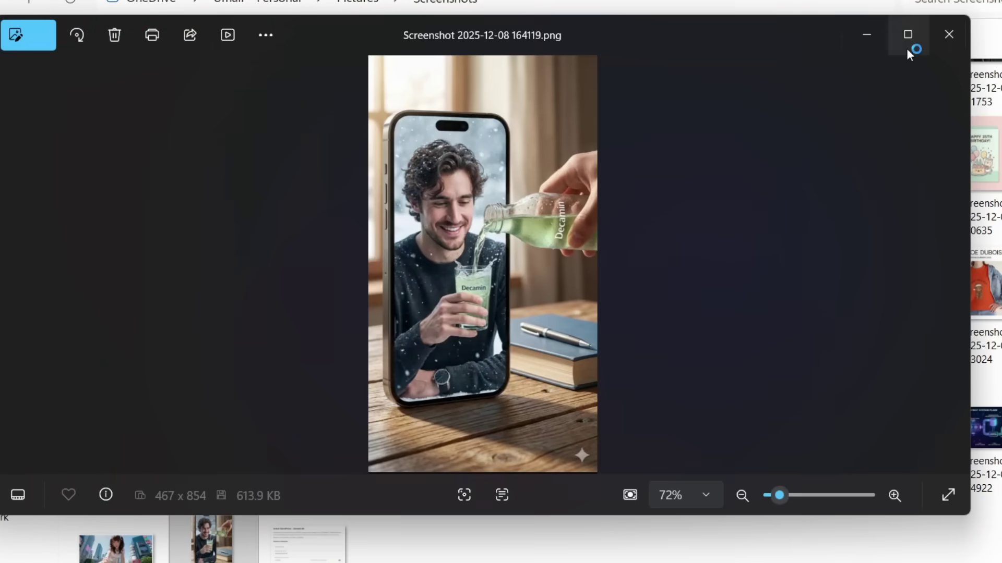
- Close the Photos viewer and drag the illusion screenshot and DIGITAL ASSETS can image into Gemini
left_click(950, 35)
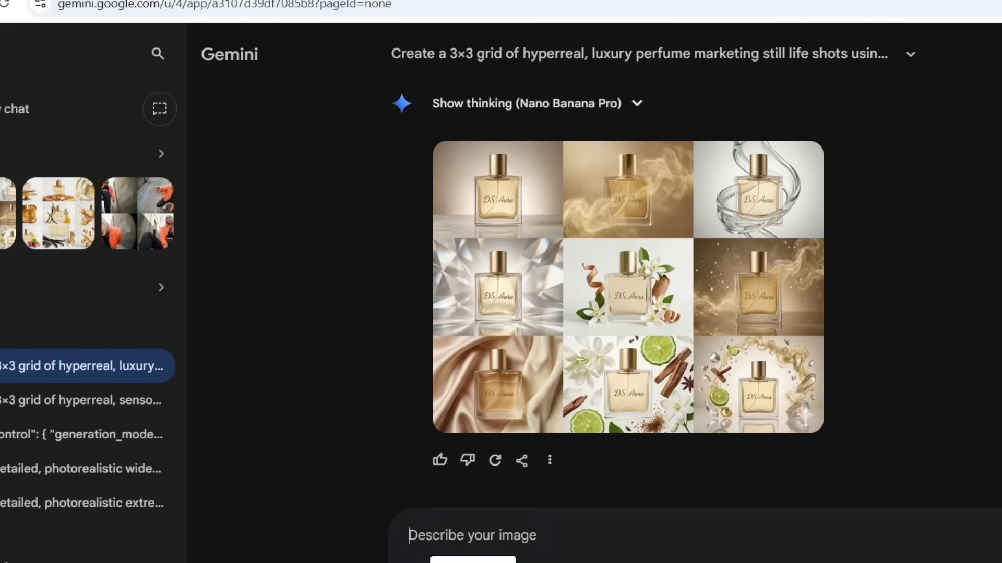
left_click_drag(553, 511, 536, 432)
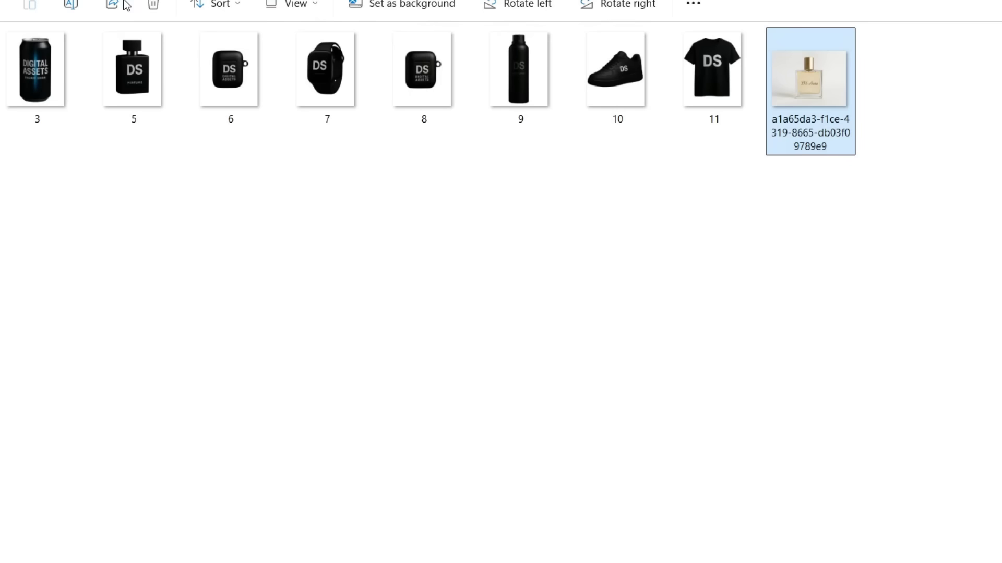
left_click_drag(39, 62, 49, 136)
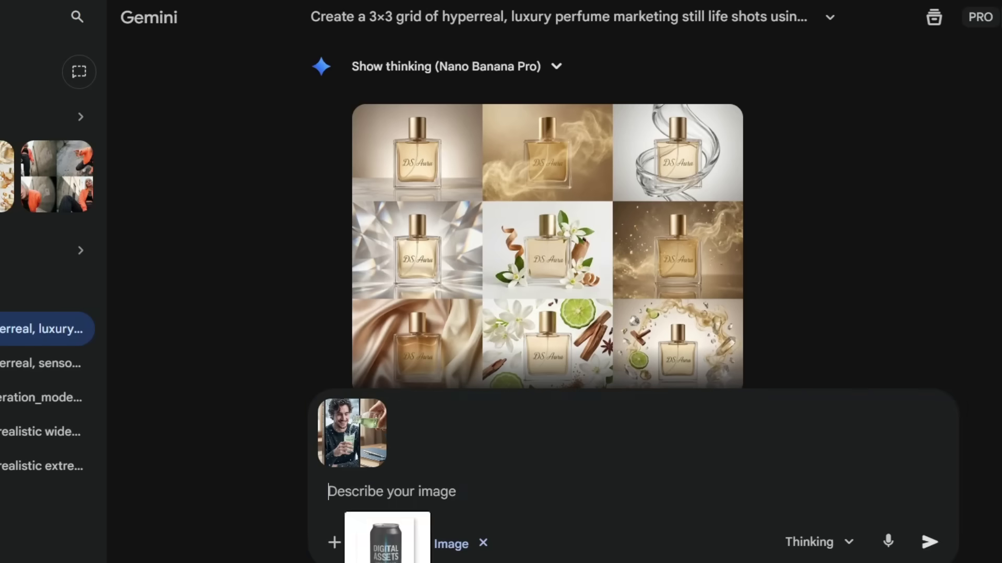
left_click_drag(383, 548, 396, 501)
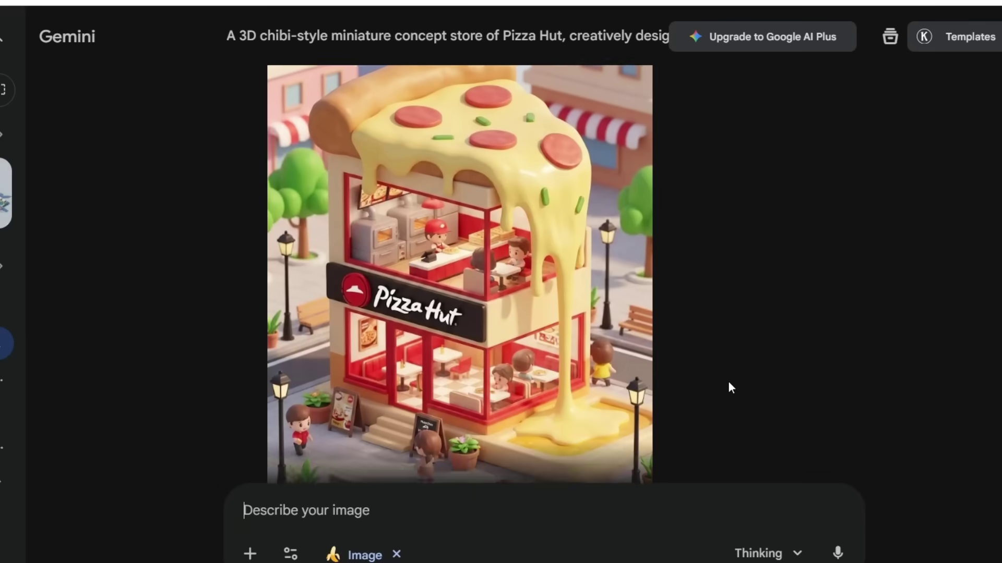
- Open the chibi Pizza Hut concept store image in the full-screen viewer
left_click(463, 306)
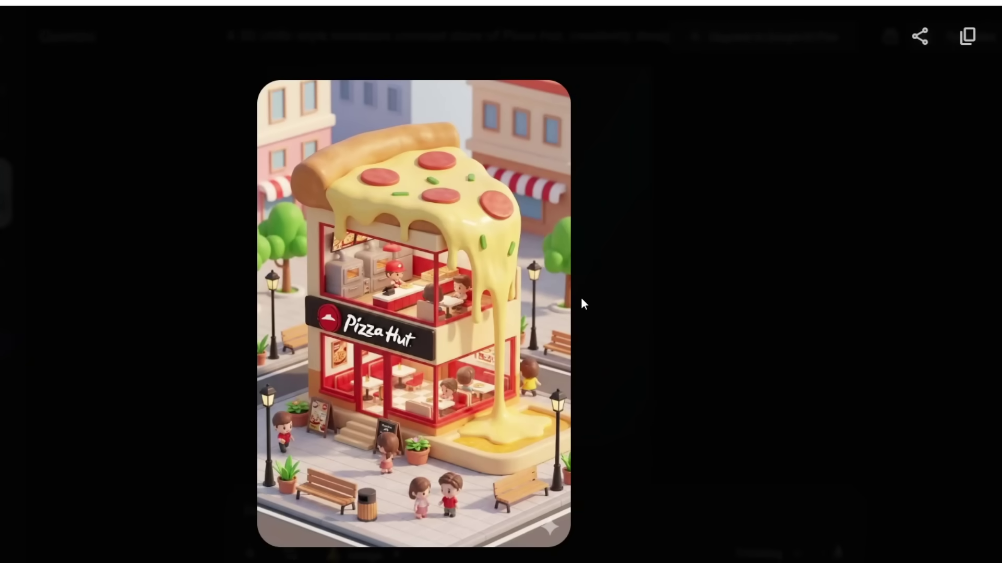